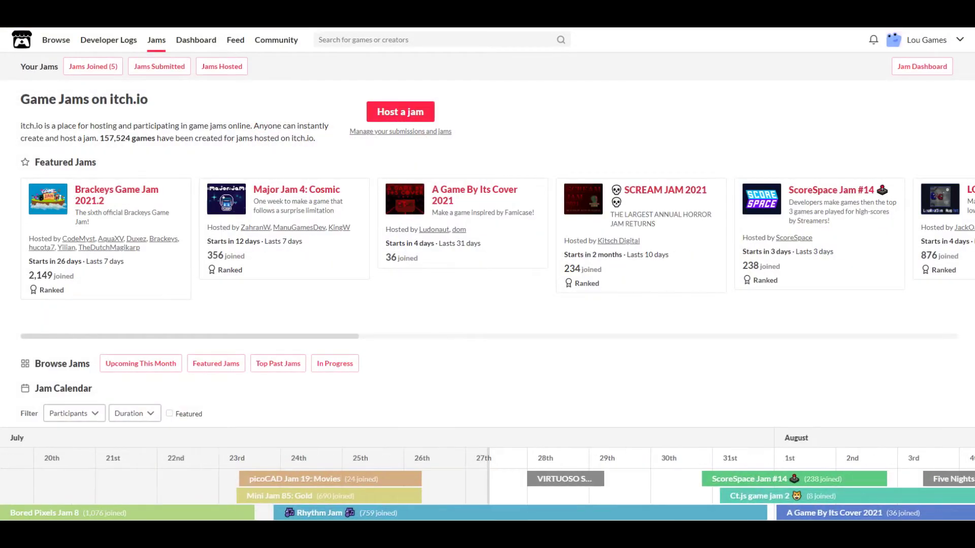
Look through the game jams on itch.io and read the WeeklyGameJam page for its current theme
scroll(487, 274, "down", 6)
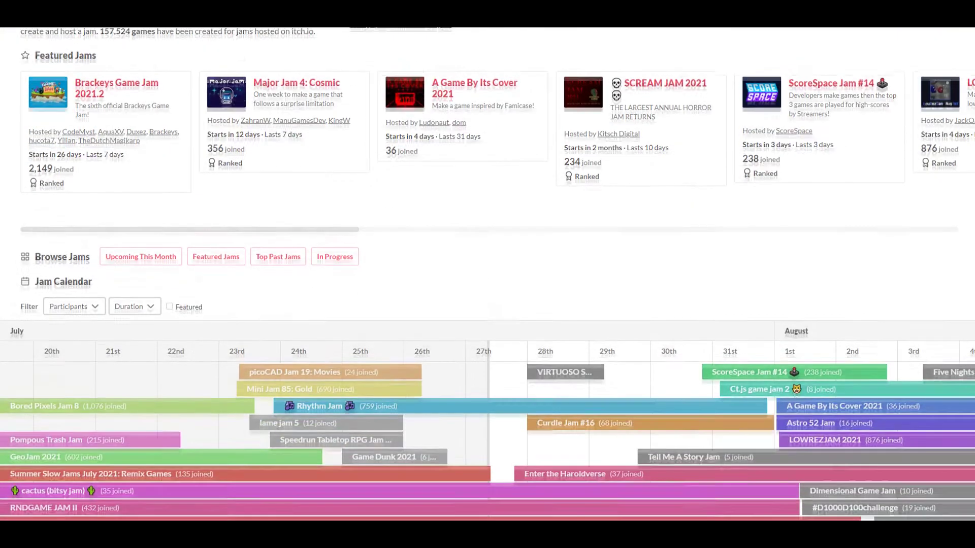
scroll(487, 275, "down", 4)
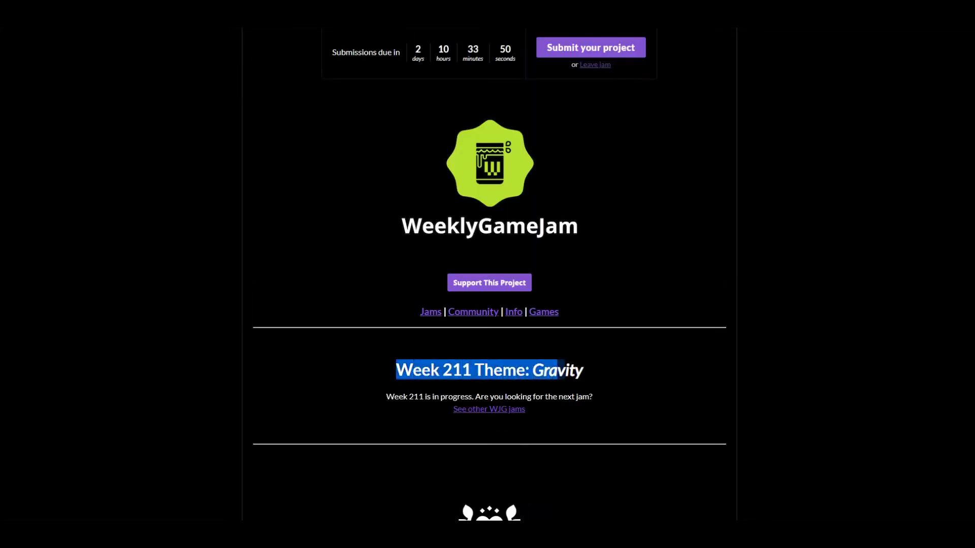
scroll(487, 274, "down", 2)
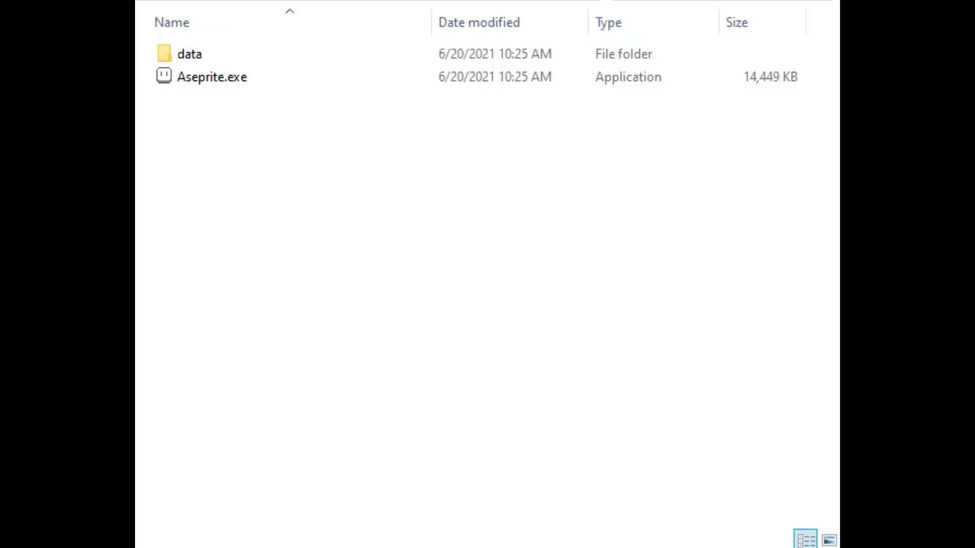
Launch Aseprite and draw black outlines for a corner patch, a cloud and two lower land patches on the blue planet
left_click(212, 77)
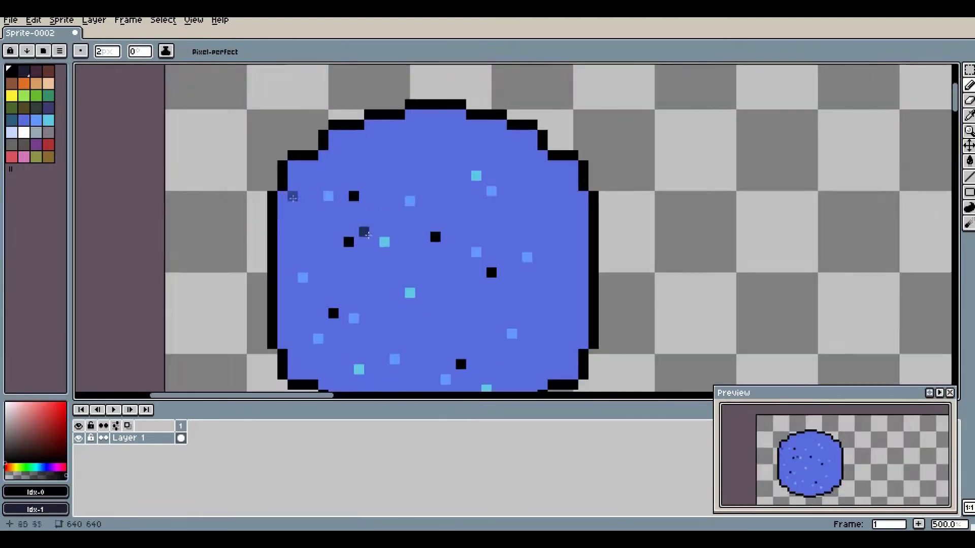
left_click_drag(353, 171, 376, 131)
scroll(327, 180, "down", 1)
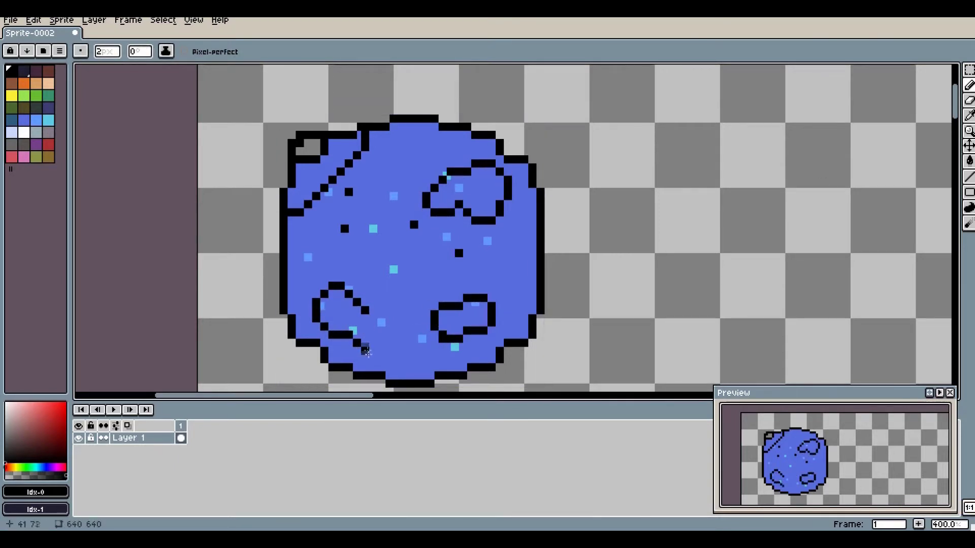
left_click_drag(366, 350, 379, 319)
Colour the planet's two lower land patches in peach and greens and its cloud patch in white
left_click(49, 83)
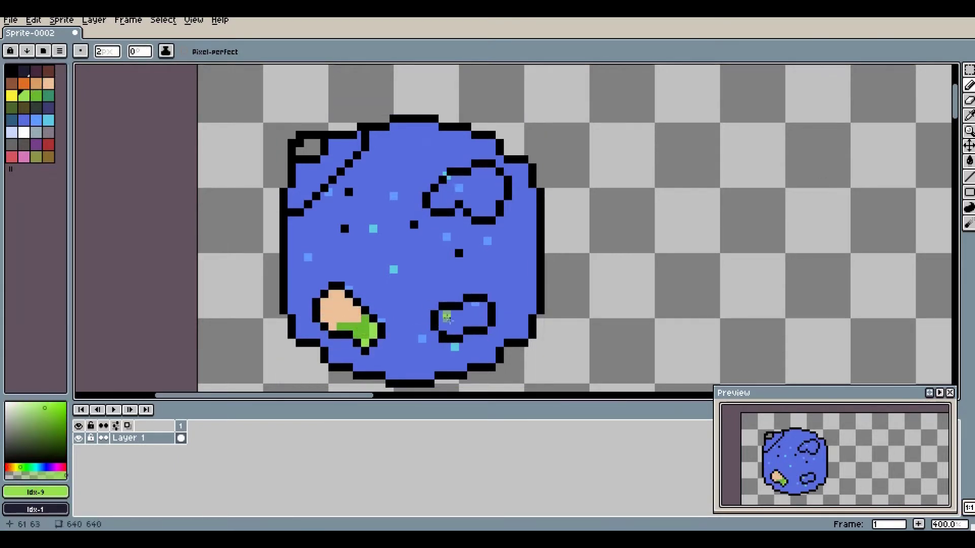
left_click(48, 95)
left_click_drag(483, 304, 470, 322)
left_click(24, 132)
left_click_drag(434, 197, 452, 185)
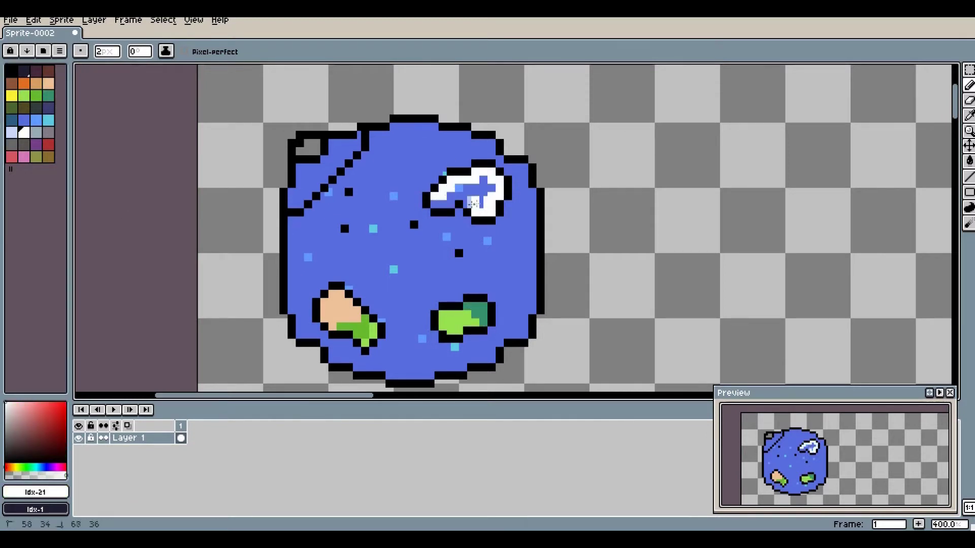
Colour the planet's upper-left corner patch dark brown with a green edge and orange-red detail
left_click(48, 71)
left_click_drag(299, 144, 320, 152)
left_click(36, 95)
left_click_drag(295, 204, 363, 139)
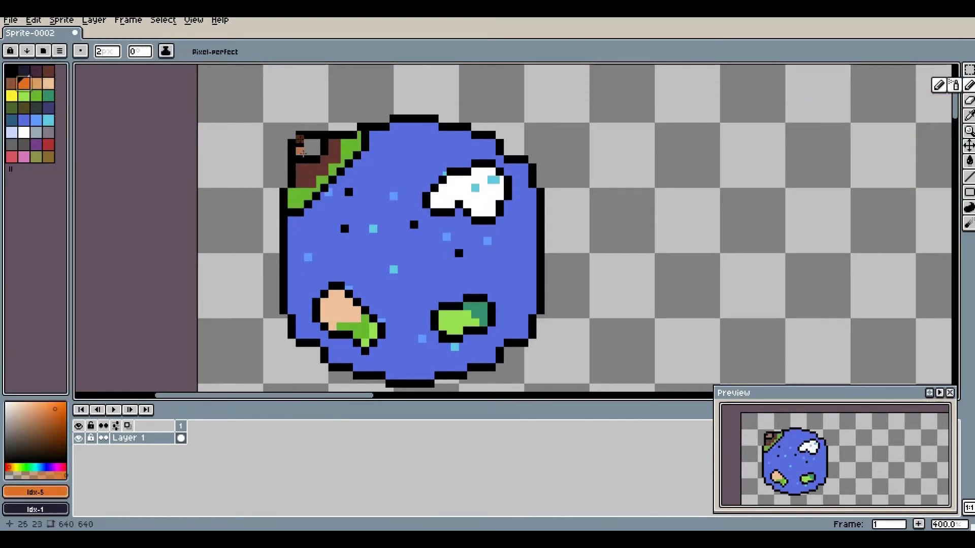
left_click(48, 145)
Place a copy of the planet beside the original and draw thick black cracks across the copy
scroll(403, 172, "down", 2)
key("ctrl+c")
key("ctrl+v")
mouse_move(407, 211)
left_mouse_down()
mouse_move(569, 211)
mouse_move(571, 220)
left_mouse_up()
key("ctrl+z")
left_click(12, 71)
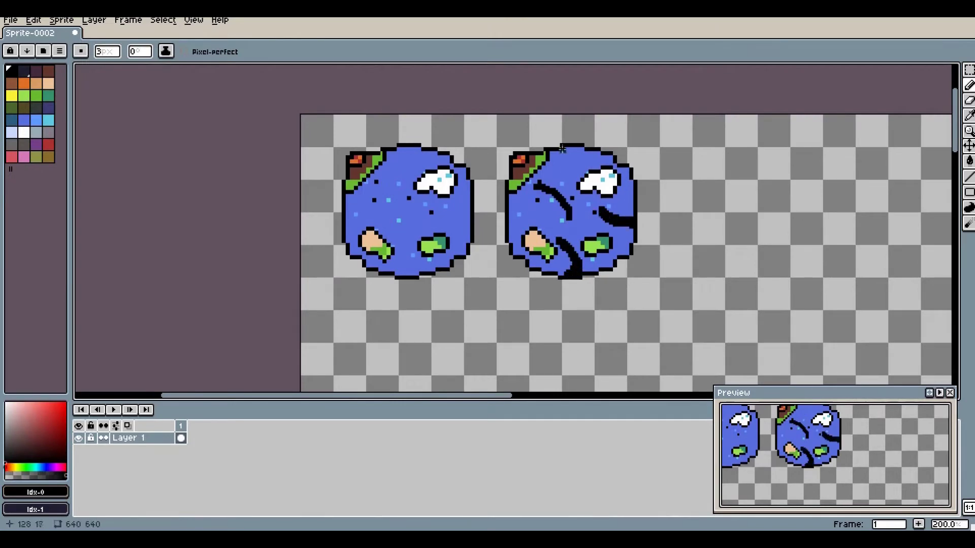
left_click_drag(562, 148, 589, 167)
Place a copy of the cracked planet to its right and erase wedges from the copy's middle to split it
middle_click_drag(589, 167, 459, 203)
key("ctrl+c")
key("ctrl+v")
left_click_drag(572, 212, 722, 212)
left_click(969, 100)
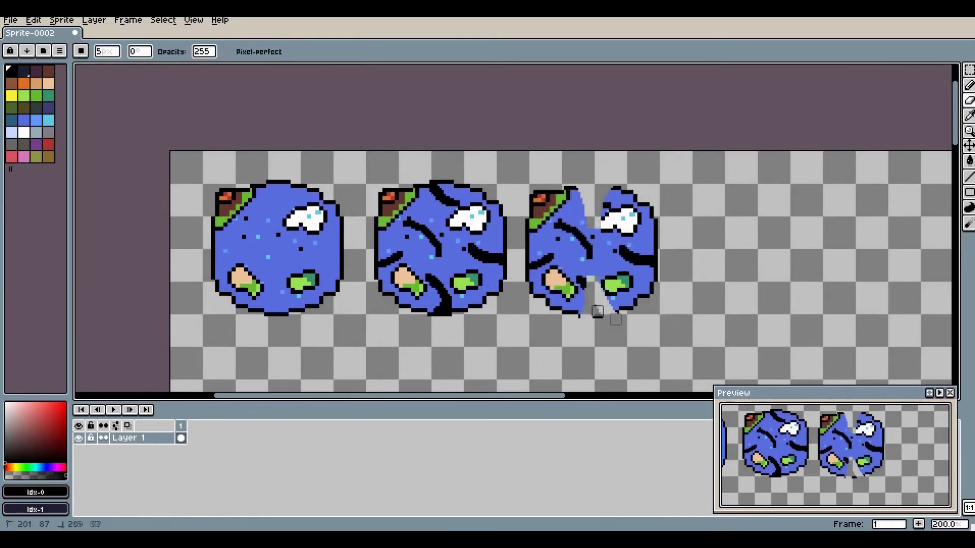
Draw a satellite with an hourglass-shaped body and two side panels in black outline next to the planets
scroll(592, 265, "down", 2)
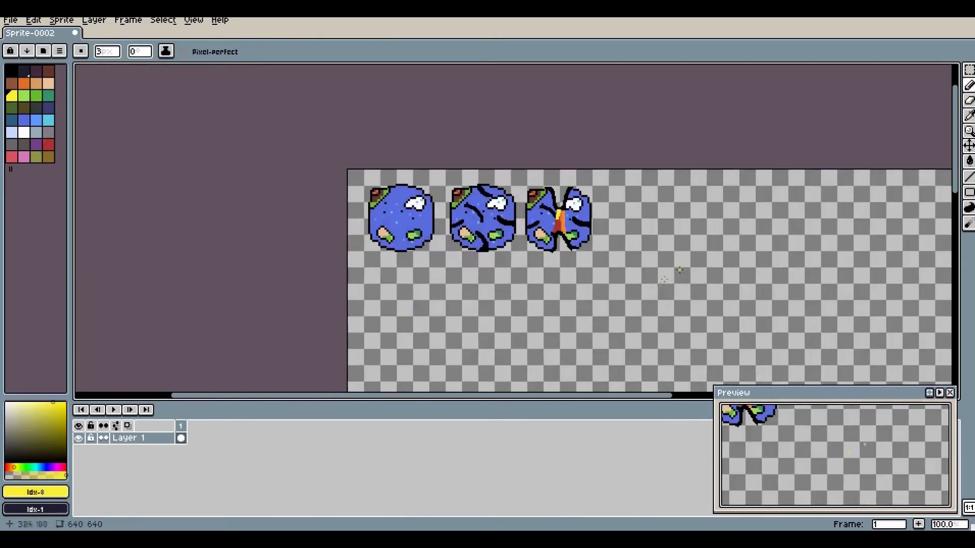
left_click(12, 71)
scroll(558, 254, "up", 3)
left_click_drag(576, 231, 539, 289)
left_click_drag(640, 231, 684, 284)
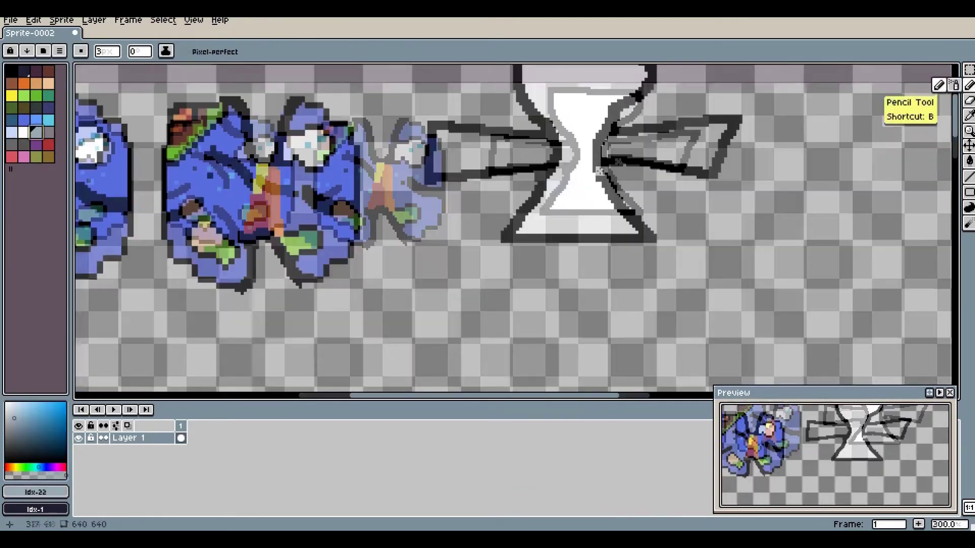
left_click(969, 85)
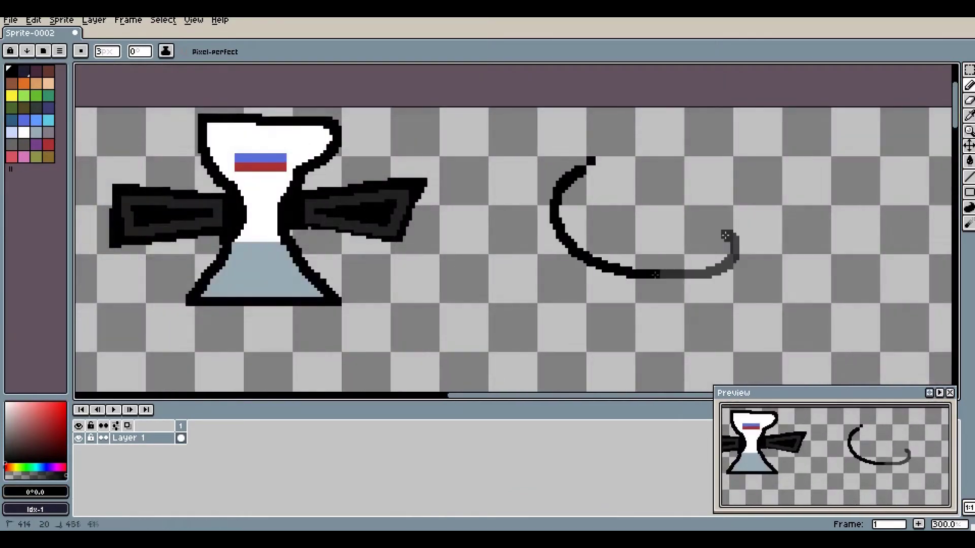
Draw a closed rounded black outline to the right of the satellite and fill its interior
left_click_drag(592, 153, 660, 223)
key("g")
left_click(613, 215)
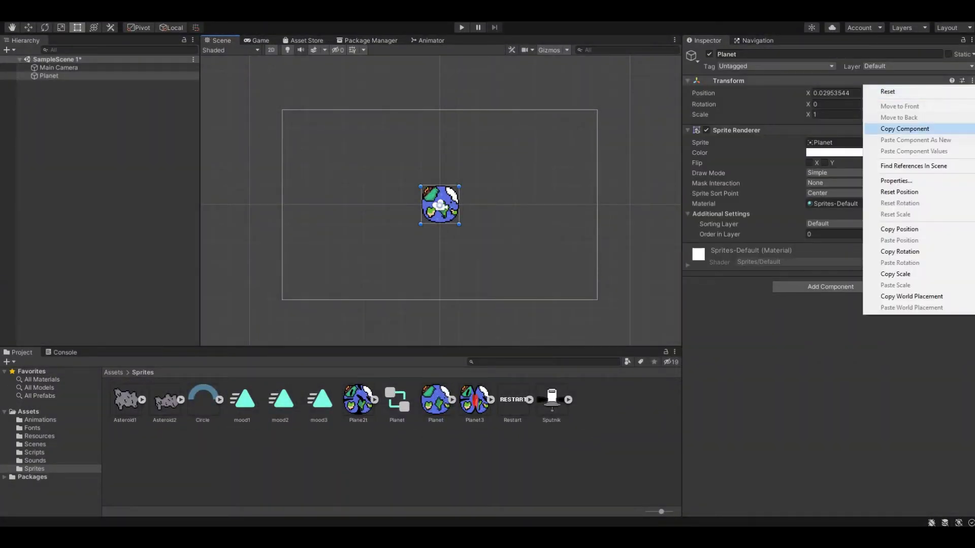
Switch to Unity, reset the Planet's transform and arrange the Circle, Asteroid1 and Asteroid2 sprites around it, checking the game view
left_click(894, 92)
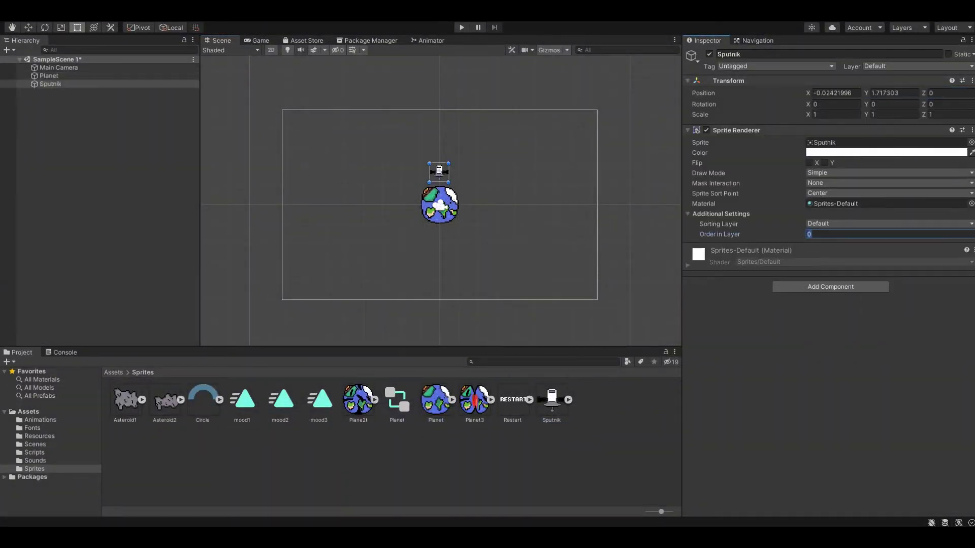
left_click_drag(203, 400, 438, 199)
left_click_drag(124, 399, 347, 175)
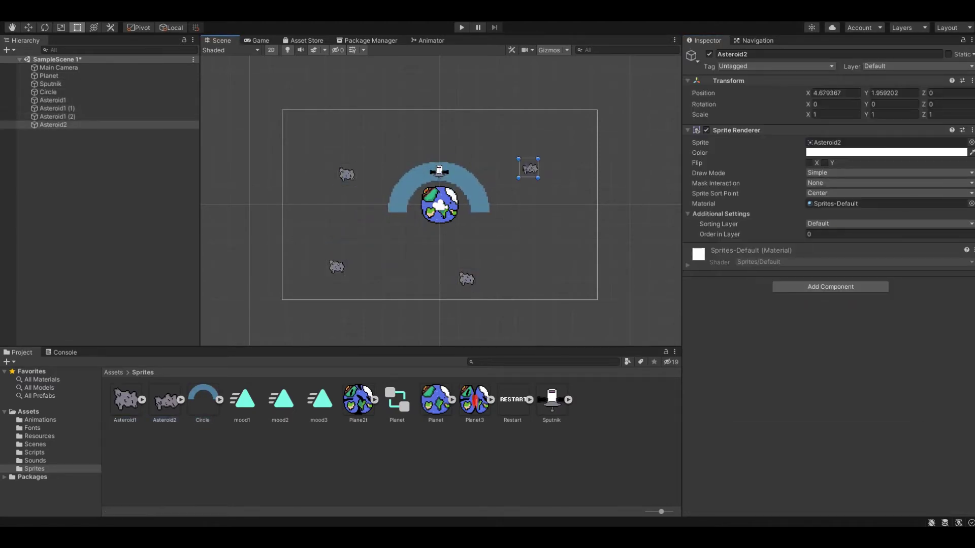
key("ctrl+2")
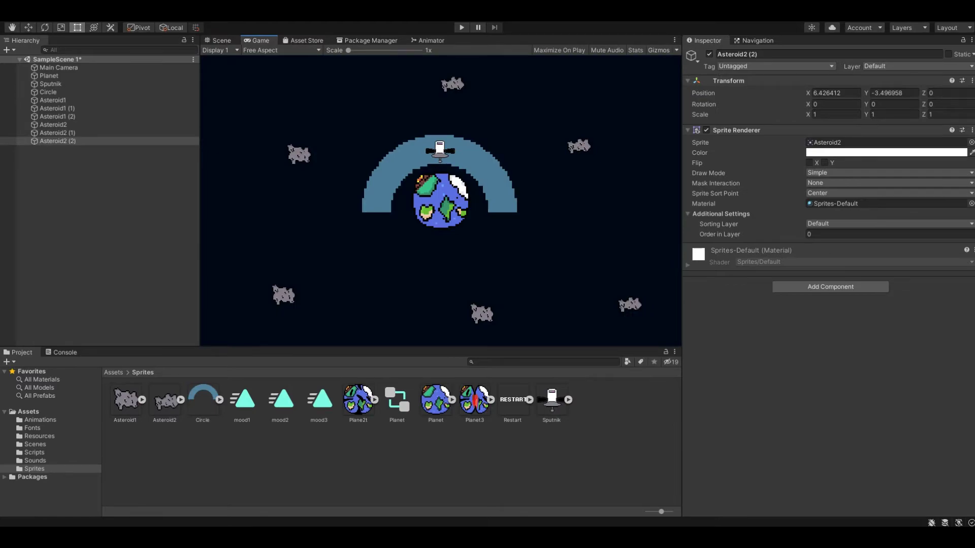
Create an empty object in the scene and name it Spawner
left_click(34, 452)
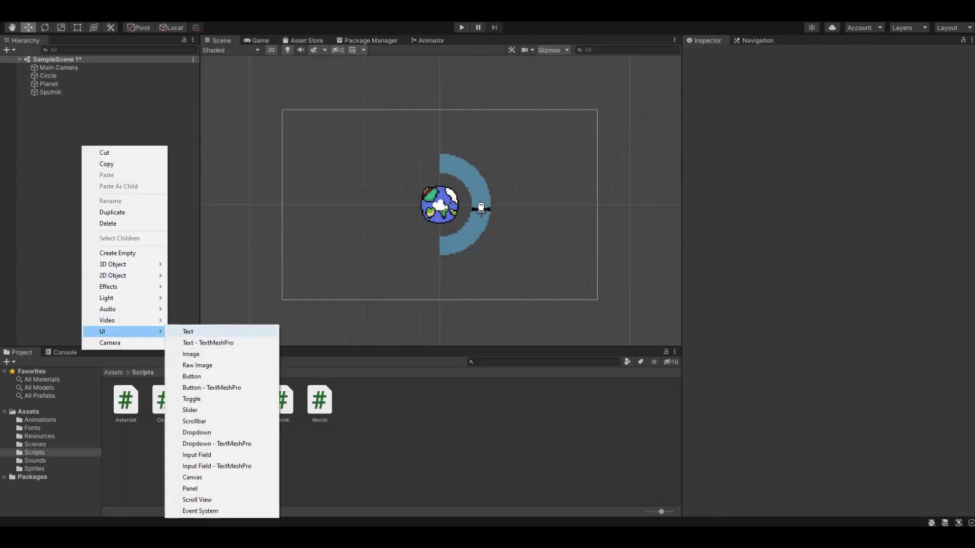
left_click(117, 253)
type("Spawn")
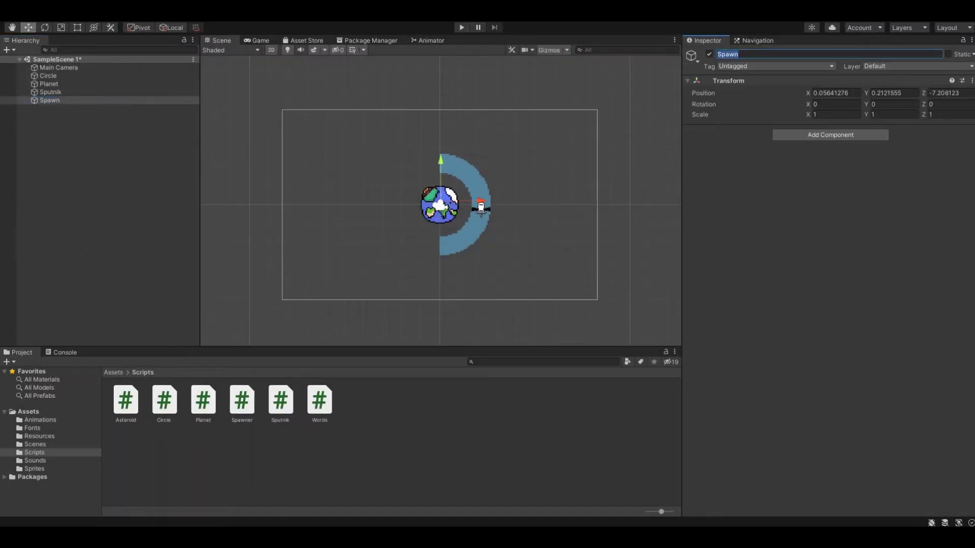
type("er")
Add empty child objects under Spawner as spawn points spread around the outside of the camera frame
right_click(57, 101)
left_click(93, 210)
type("S")
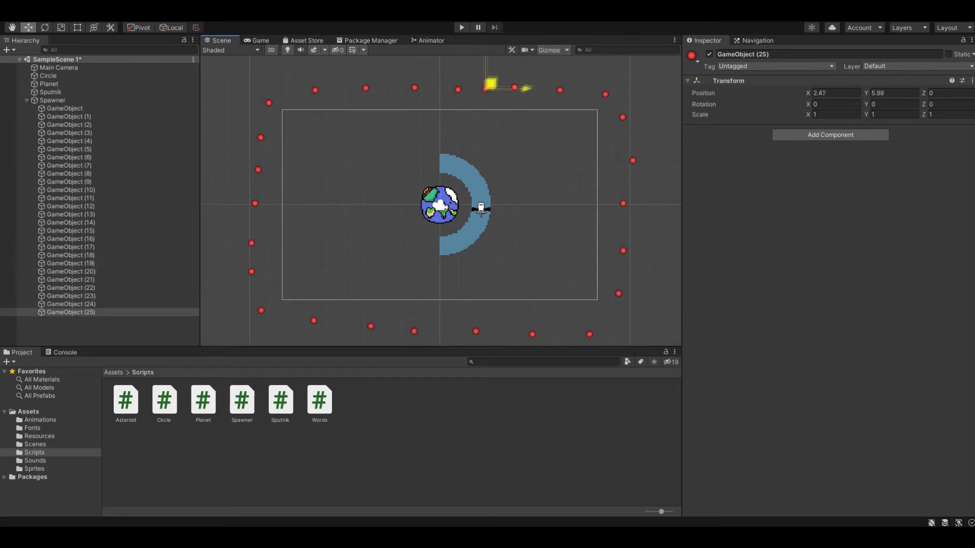
Attach the Spawner script to the Spawner object and collapse its list of children
left_click_drag(242, 401, 830, 168)
left_click(27, 100)
right_click(100, 147)
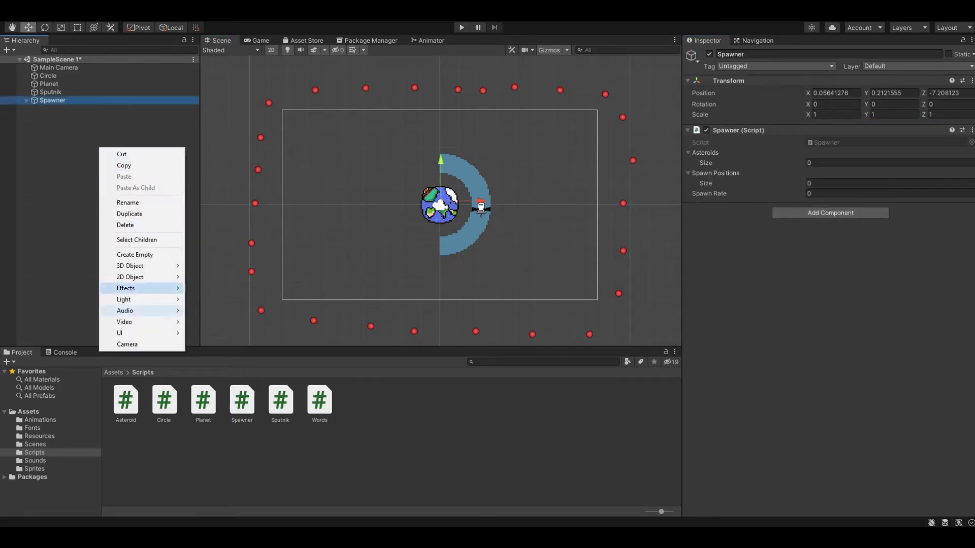
Place the Asteroid1 and Asteroid2 sprites in the scene and add a Polygon Collider 2D to both
left_click(34, 468)
left_click_drag(126, 400, 328, 225)
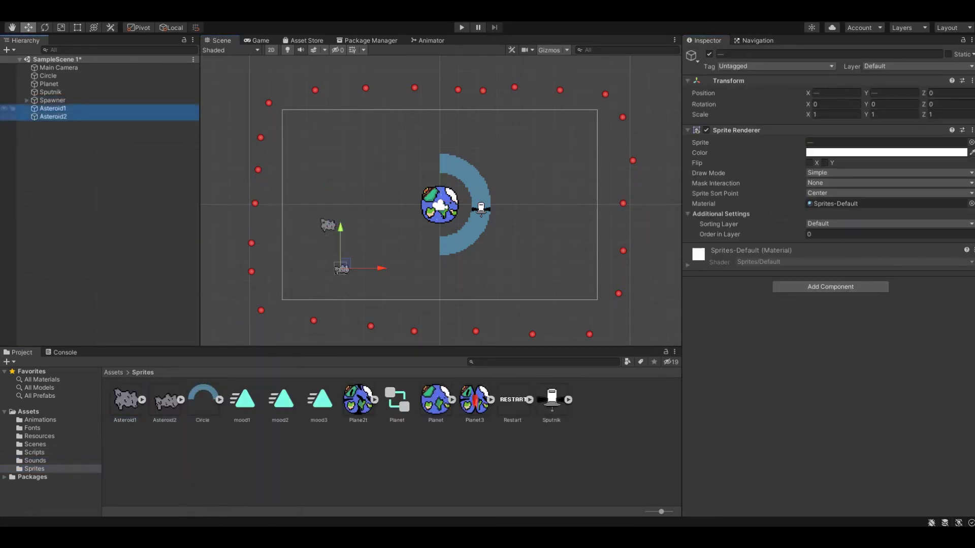
left_click(830, 287)
type("pol")
key("Return")
Add a Rigidbody 2D with Gravity Scale 0 to both asteroids
left_click(795, 388)
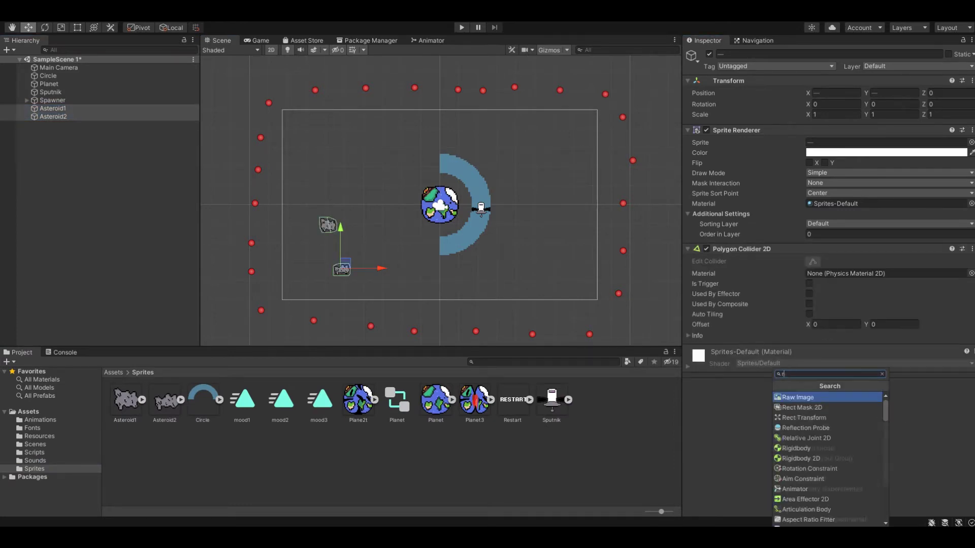
type("rig")
key("Return")
scroll(827, 279, "down", 1)
Attach the Asteroid script to both asteroids and set its Speed to 1
left_click(34, 453)
left_click_drag(126, 400, 828, 487)
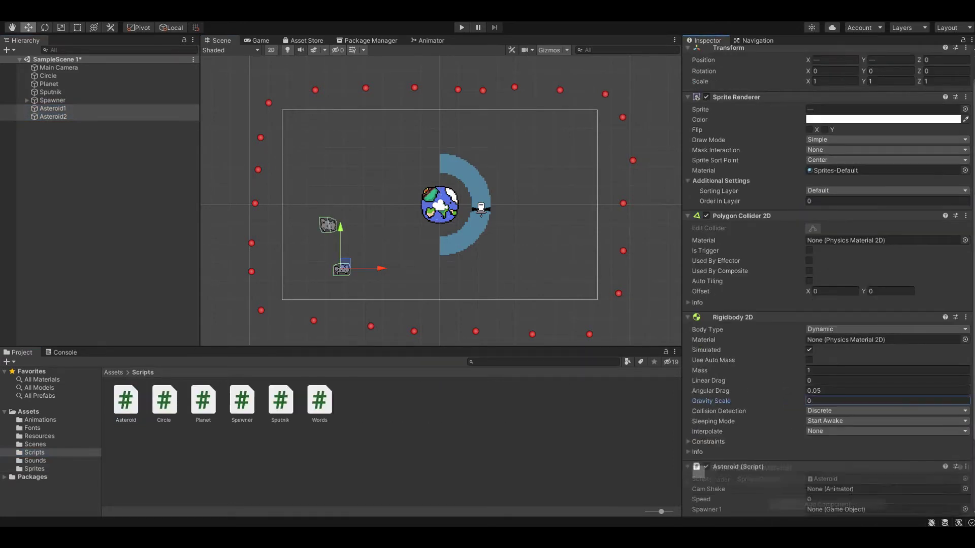
scroll(827, 279, "down", 3)
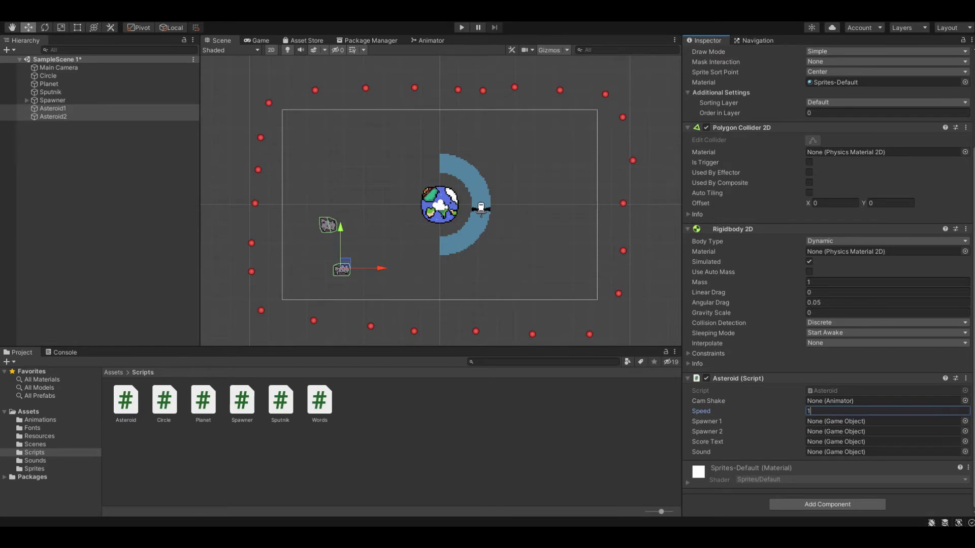
left_click(34, 469)
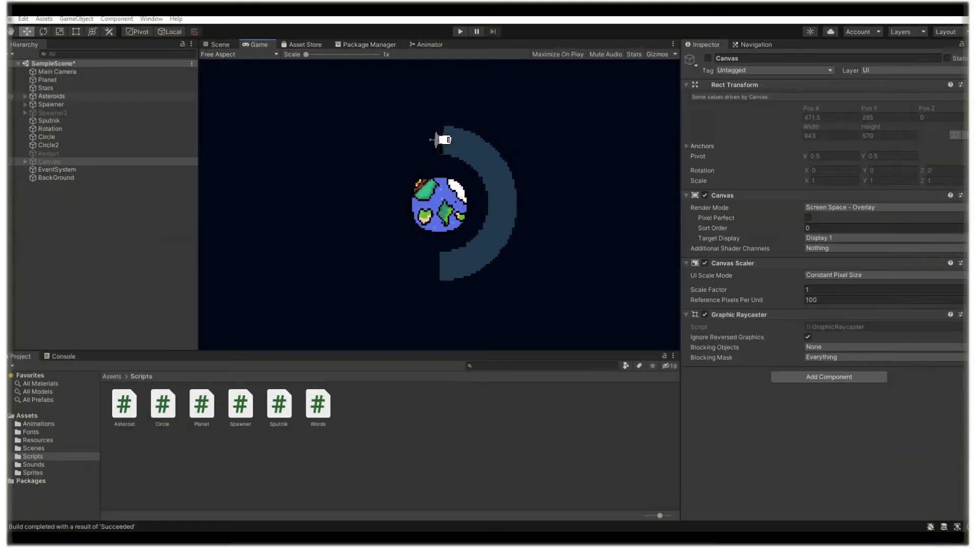
Open the Planet's animation clips, view the mood2 clip and close the Animation window
left_click(47, 80)
left_click(151, 18)
mouse_move(162, 179)
left_click(303, 179)
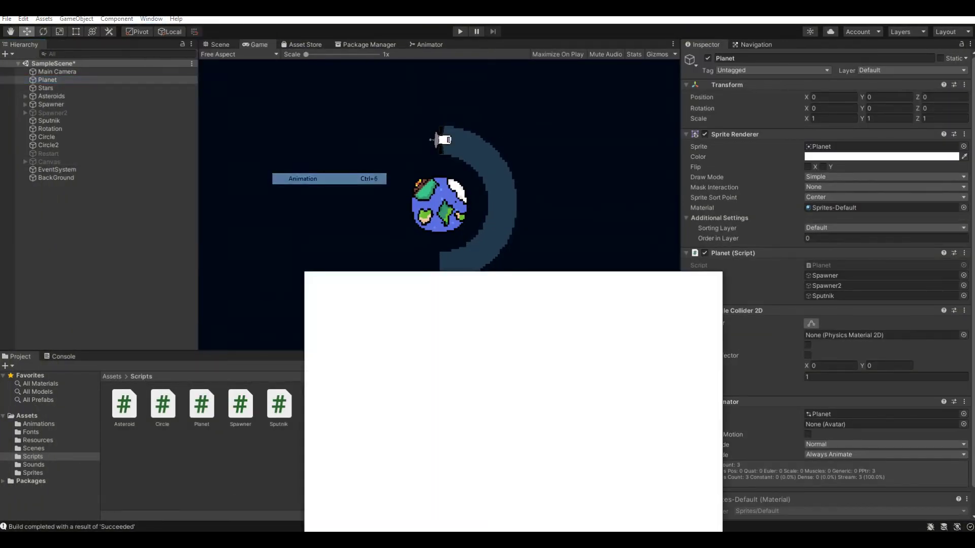
left_click(356, 298)
left_click(333, 320)
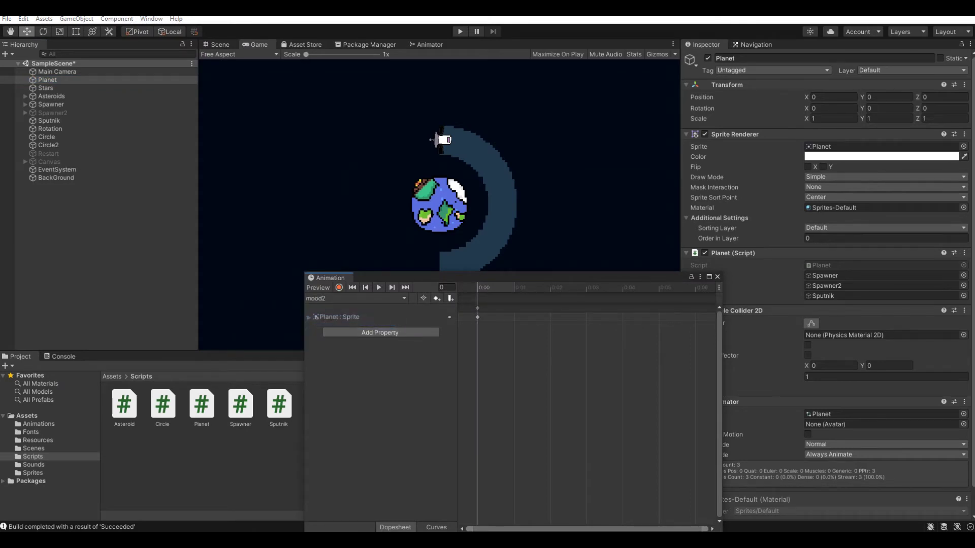
left_click(717, 277)
Open the Main Camera's animation clips, preview the shake clip and close the Animation window
left_click(57, 72)
left_click(151, 19)
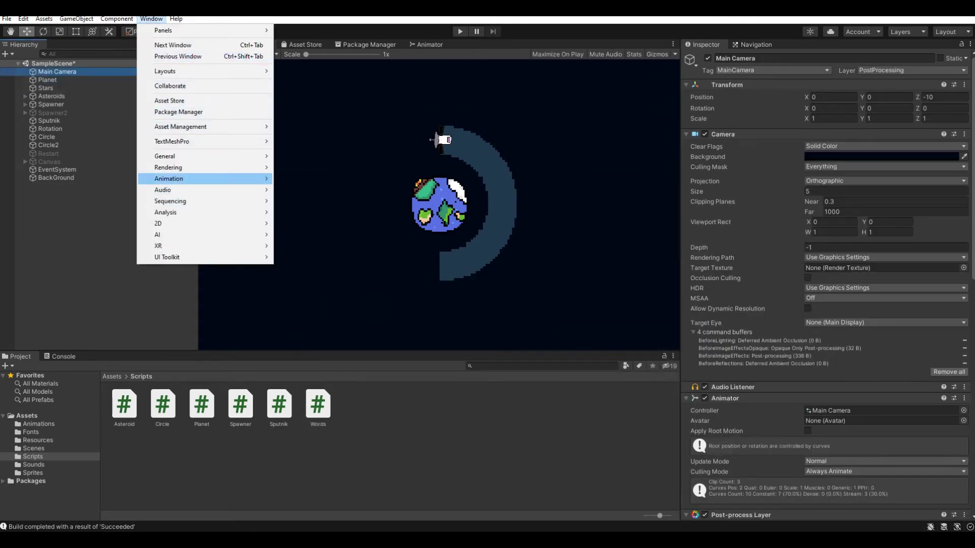
mouse_move(167, 179)
left_click(303, 179)
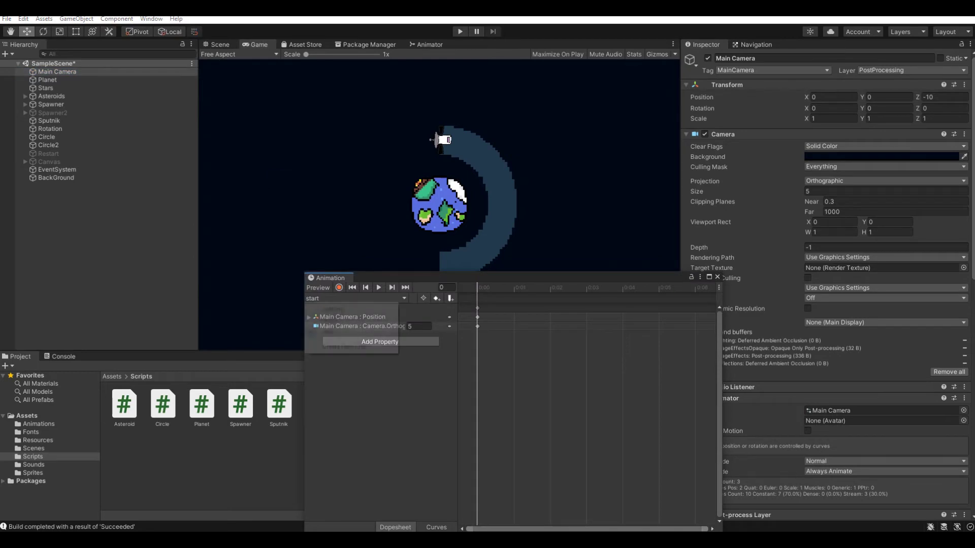
left_click(355, 298)
left_click(333, 318)
left_click_drag(330, 278, 377, 341)
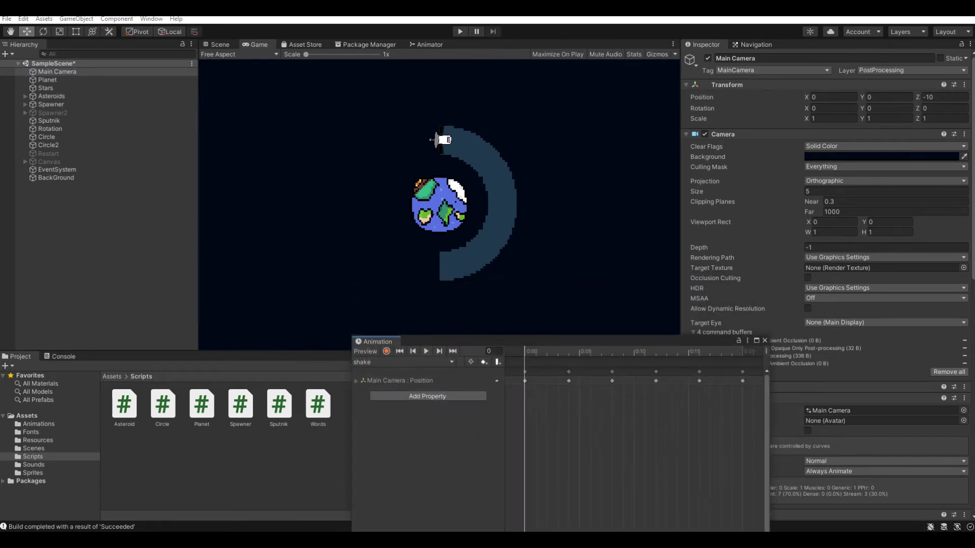
left_click(426, 352)
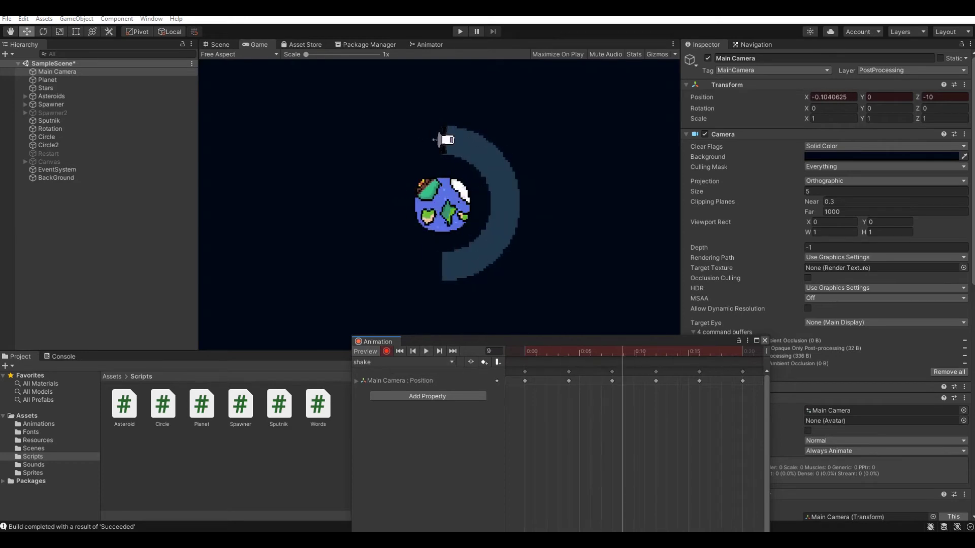
left_click(764, 340)
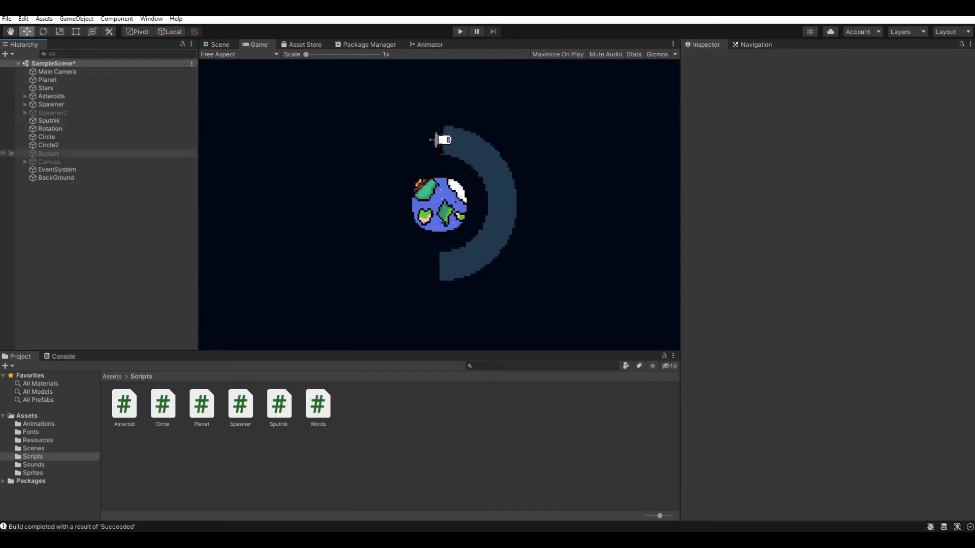
Enable the Canvas with the score text and run the game to test it
left_click(49, 162)
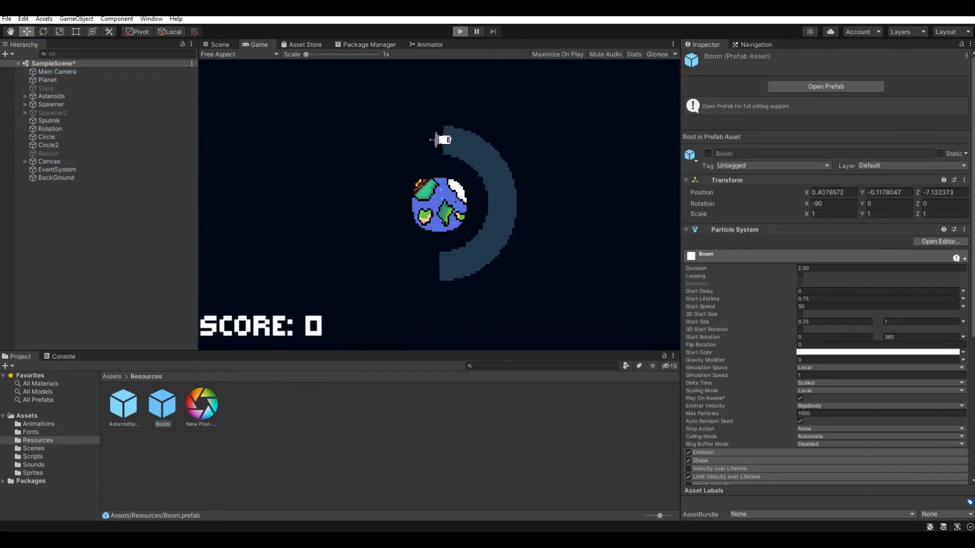
key("ctrl+p")
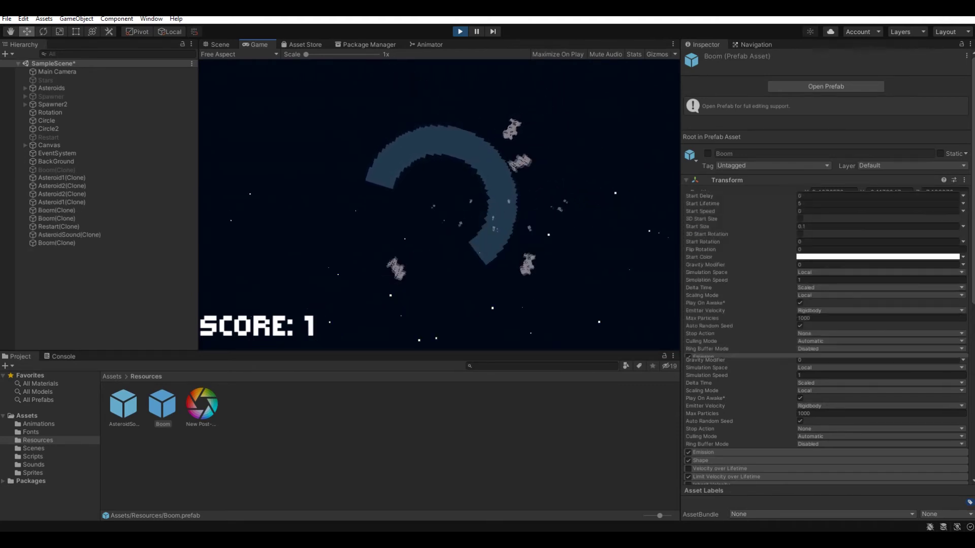
left_click(45, 79)
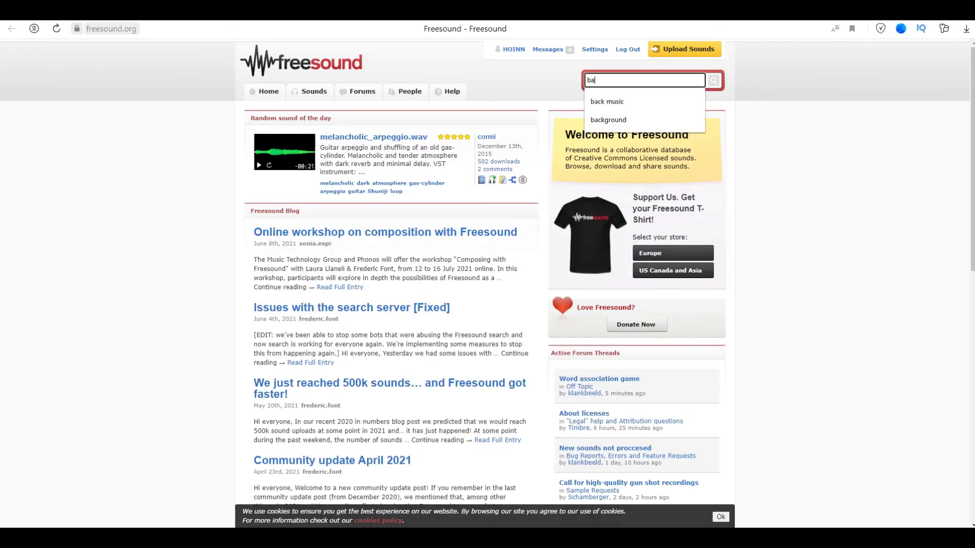
Search Freesound for background music and look through the results
type("ckgrpund")
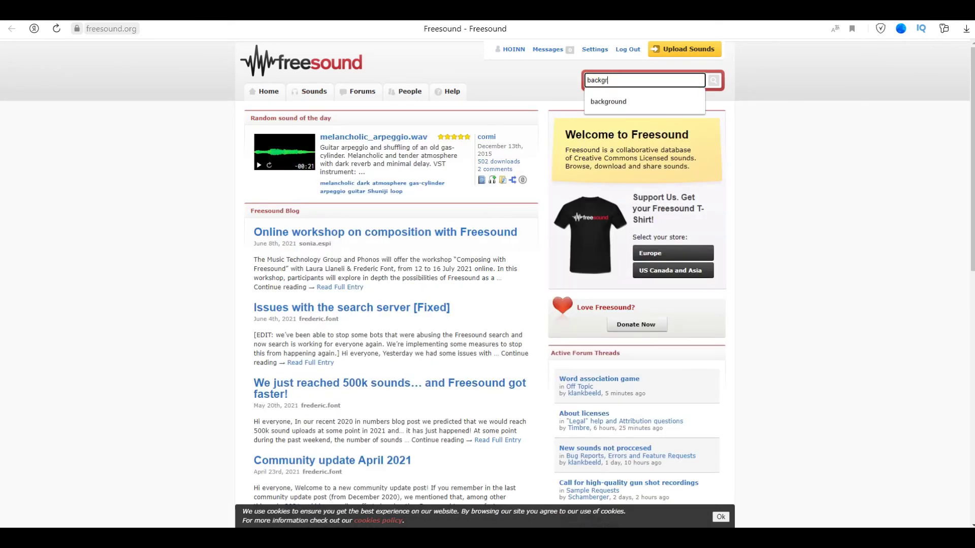
key("Down")
key("Return")
key("Return")
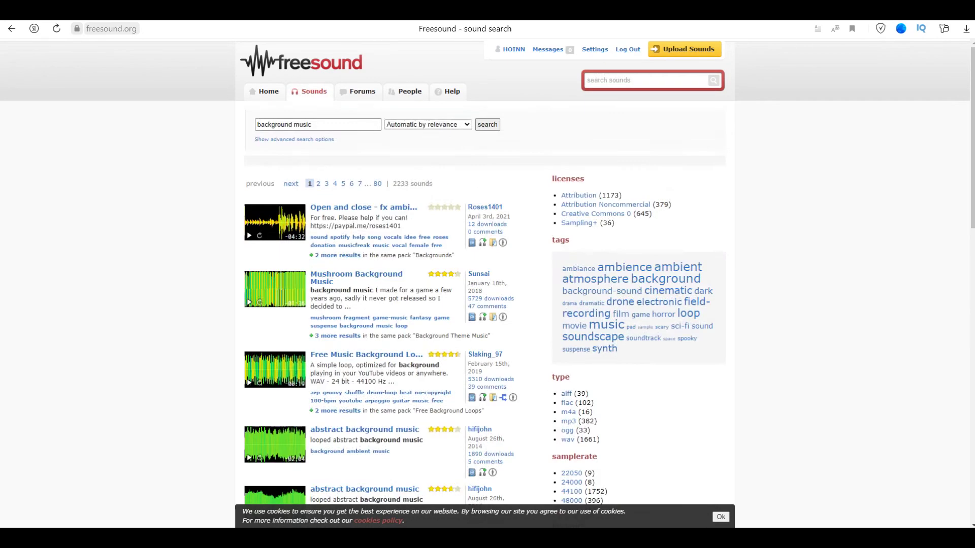
scroll(487, 284, "down", 3)
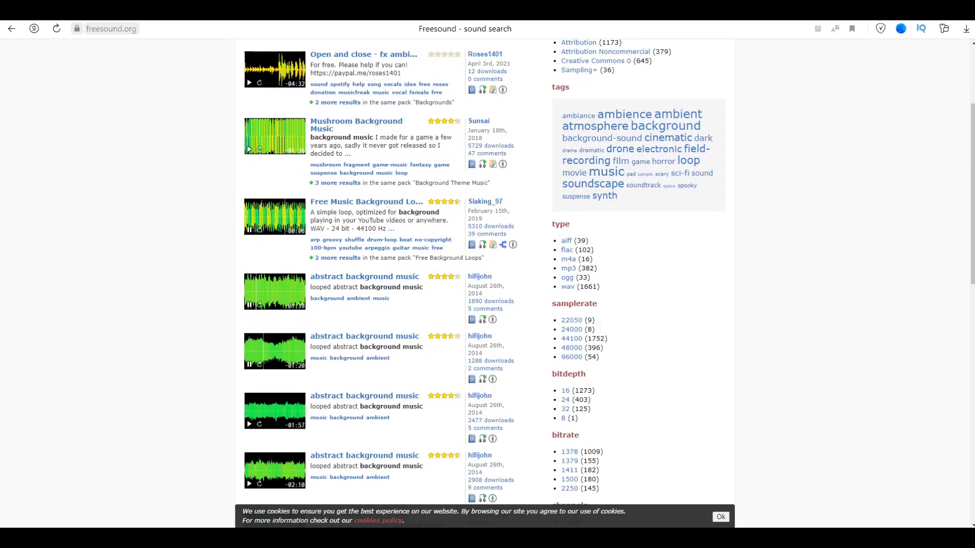
scroll(488, 284, "up", 3)
Search Freesound for "boom" sounds
left_click(644, 80)
type("boom")
key("Return")
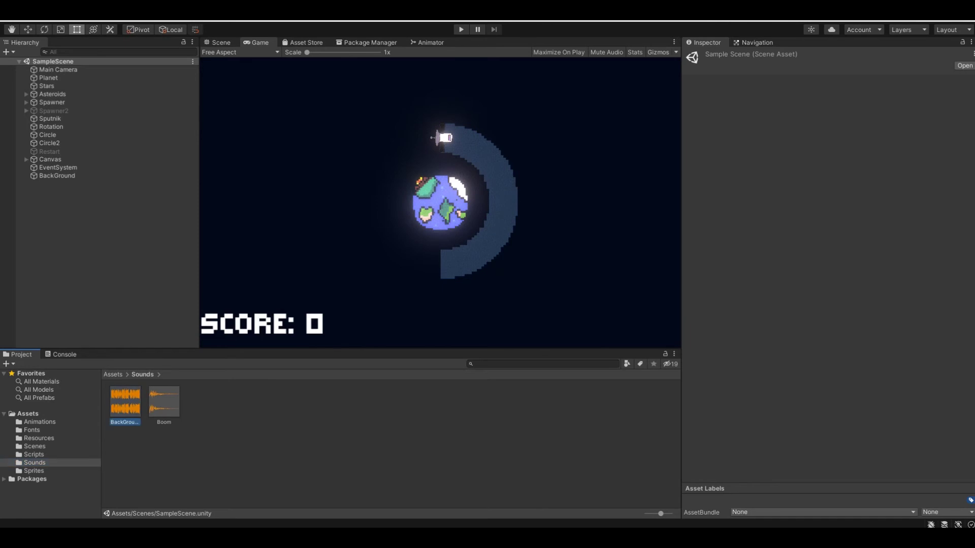
Switch to Unity, add the BackGround clip from the Sounds folder to SampleScene as an audio object, and select the Planet
left_click_drag(125, 404, 57, 184)
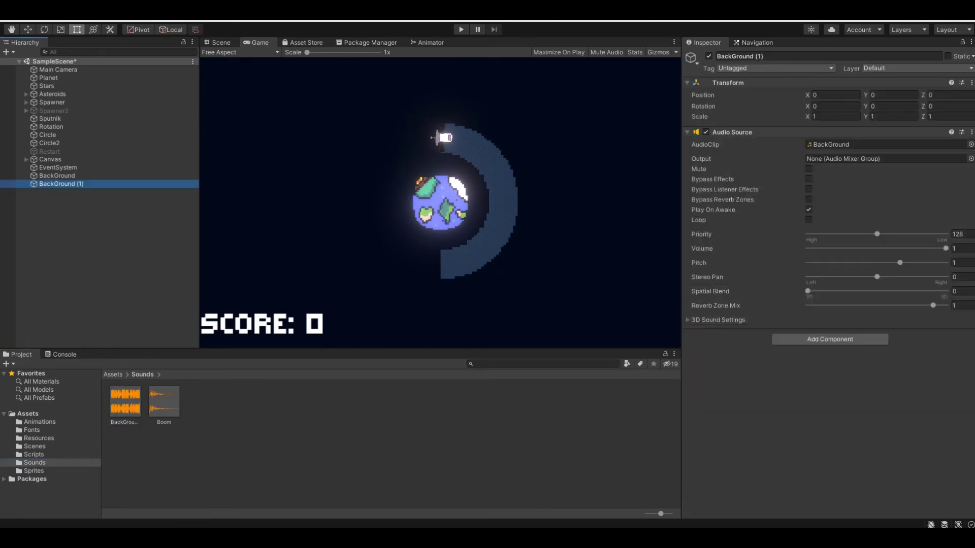
left_click(48, 78)
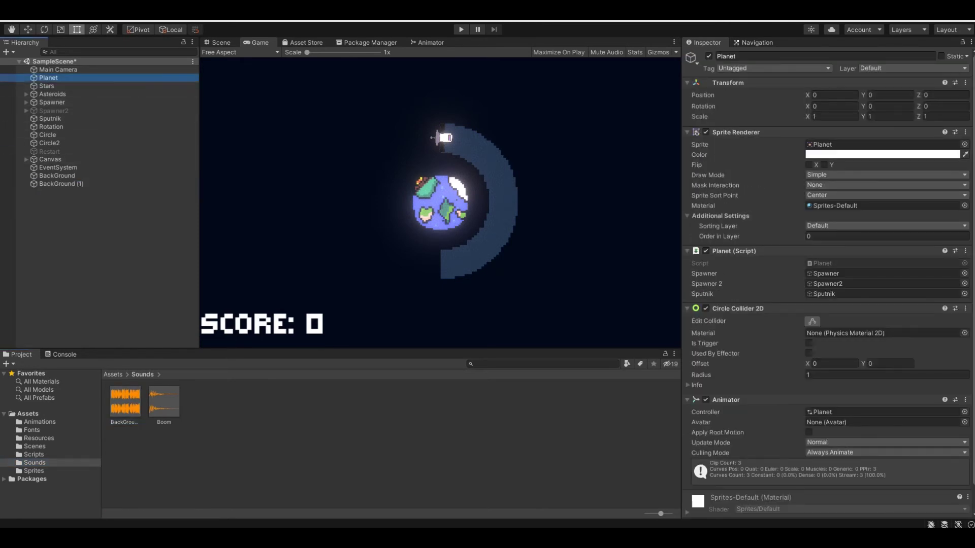
Build SampleScene for the WebGL platform and close the build settings
left_click(7, 19)
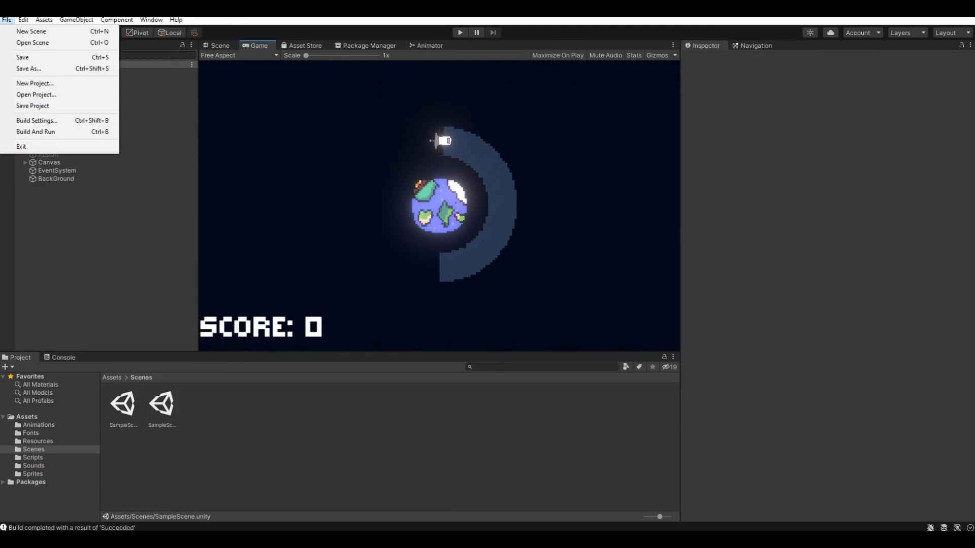
left_click(30, 120)
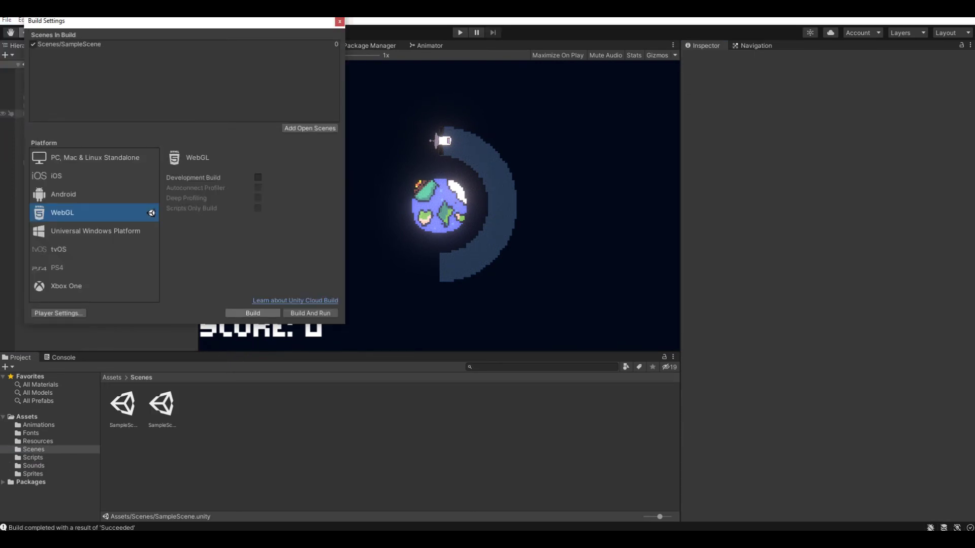
left_click(253, 313)
left_click(476, 32)
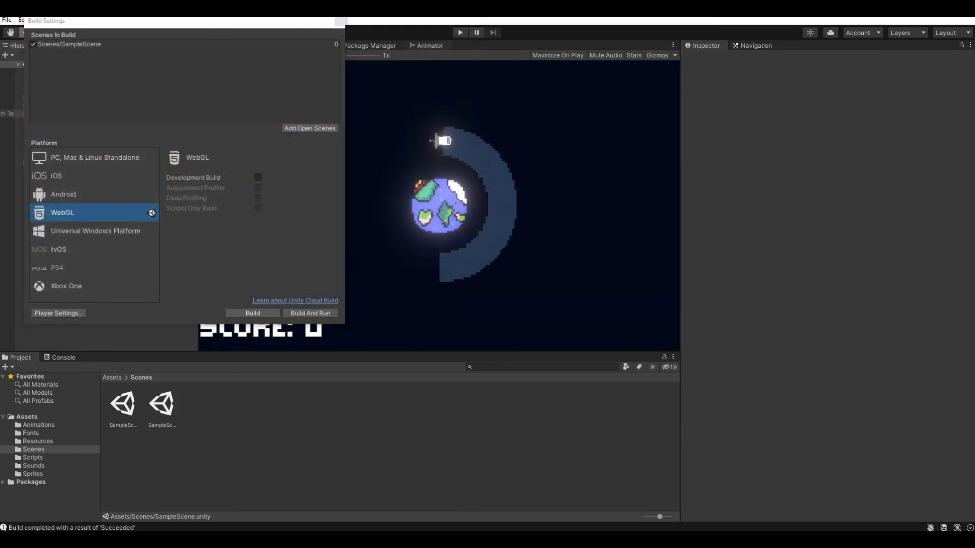
left_click(340, 21)
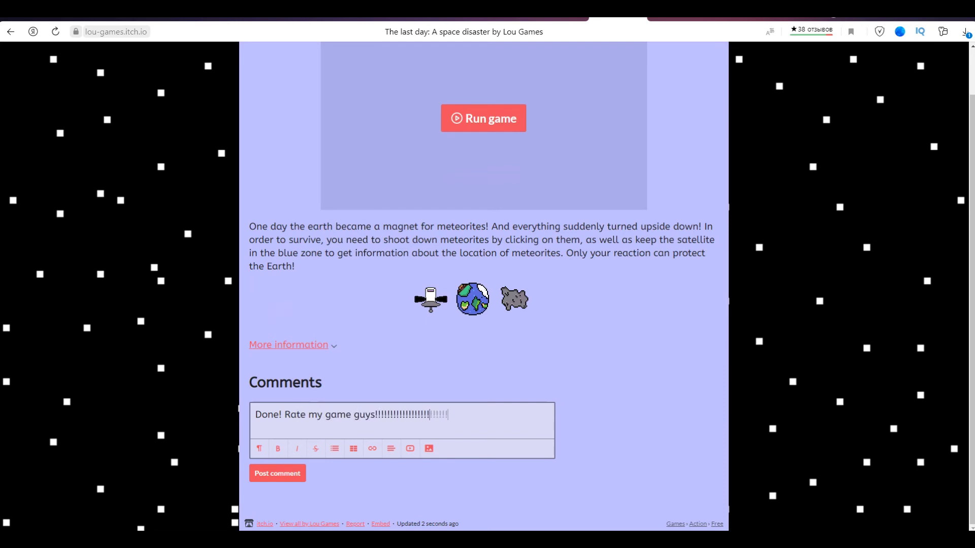
Switch to the game's itch.io page and replace the comment draft with "Done! Rate my game"
key("ctrl+a")
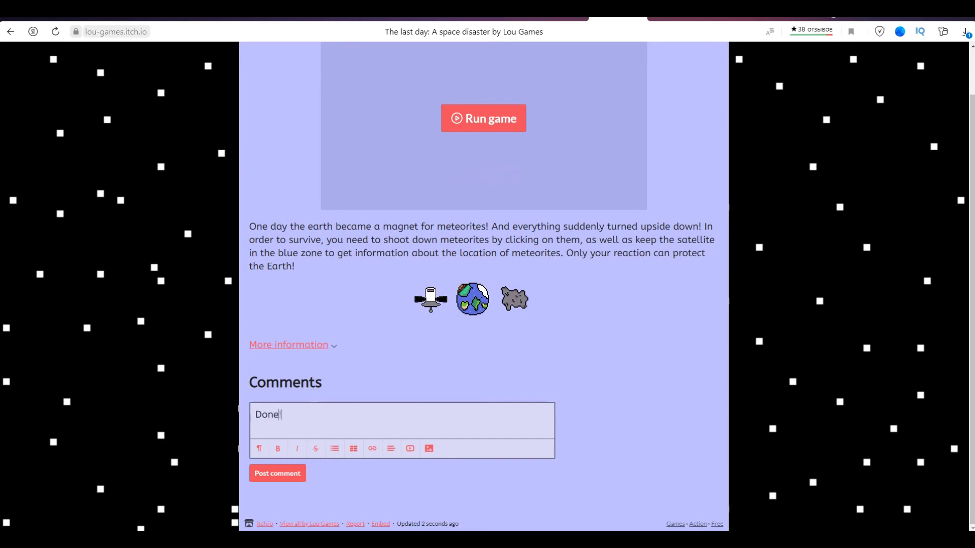
type("ame")
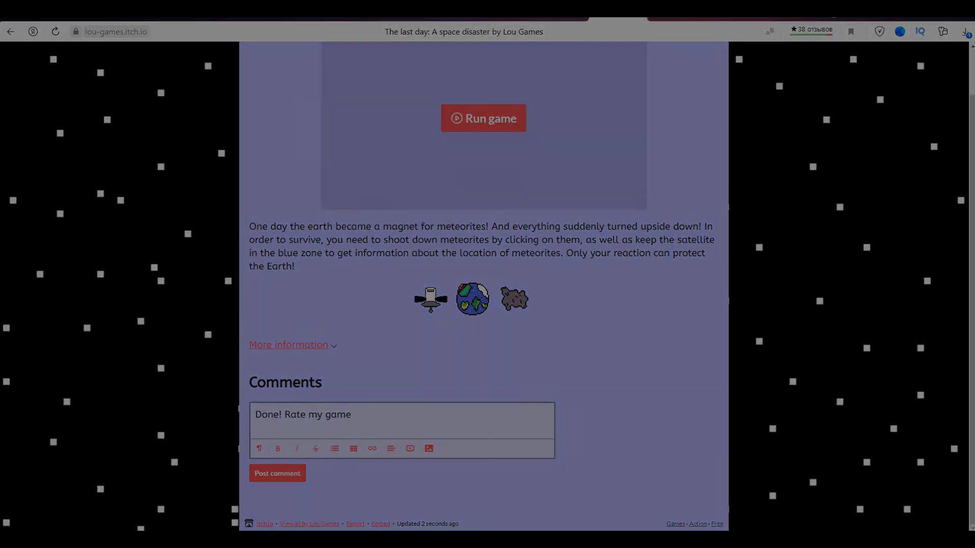